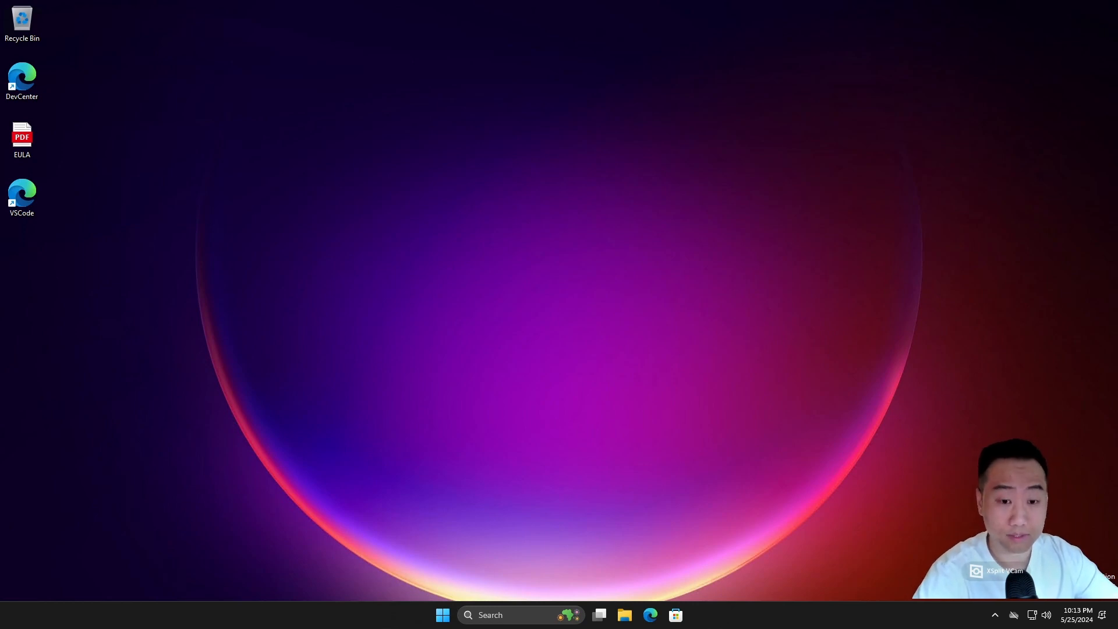
Step: Open the Windows Settings app in a maximized window
left_click(558, 232)
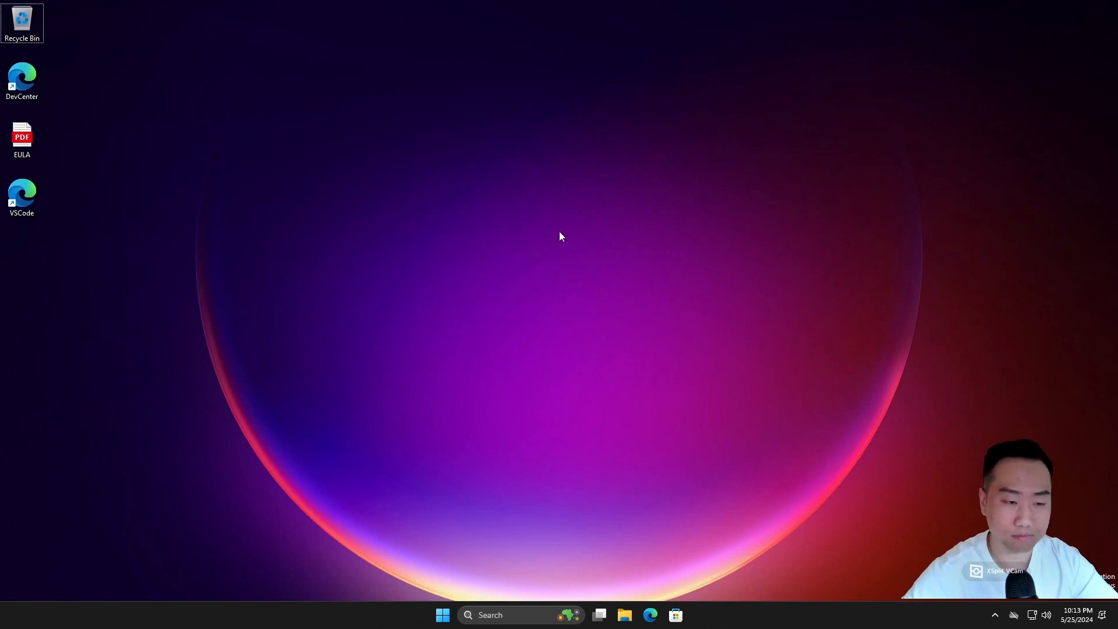
left_click(443, 614)
left_click(596, 278)
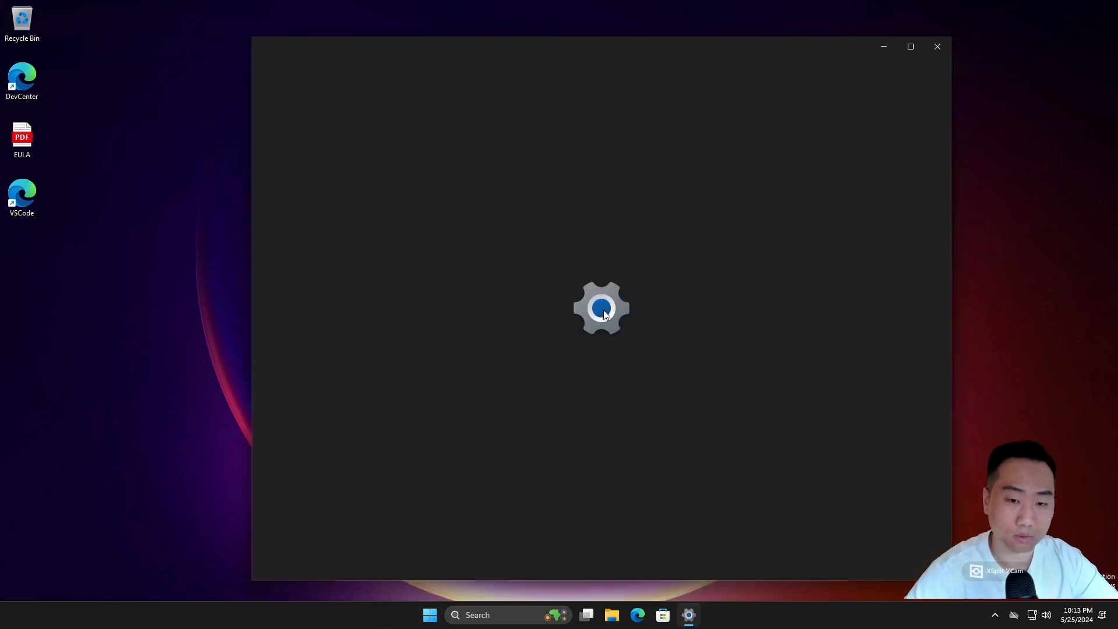
left_click(909, 45)
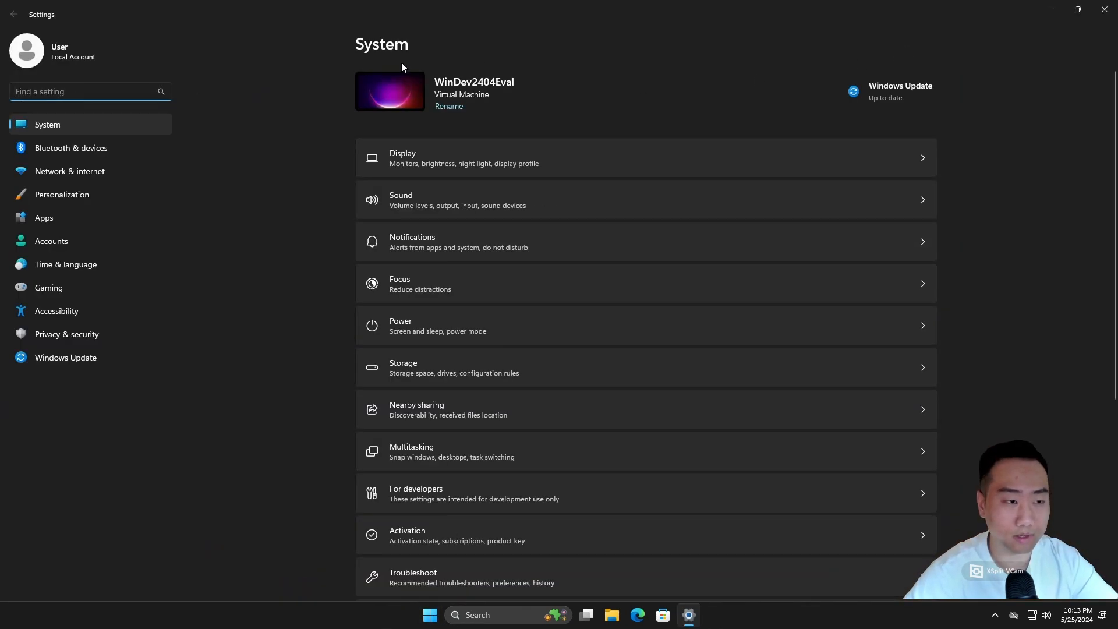
Step: Search the settings for "dev mode", clear the search, and open the For developers page under System
type("dev mode")
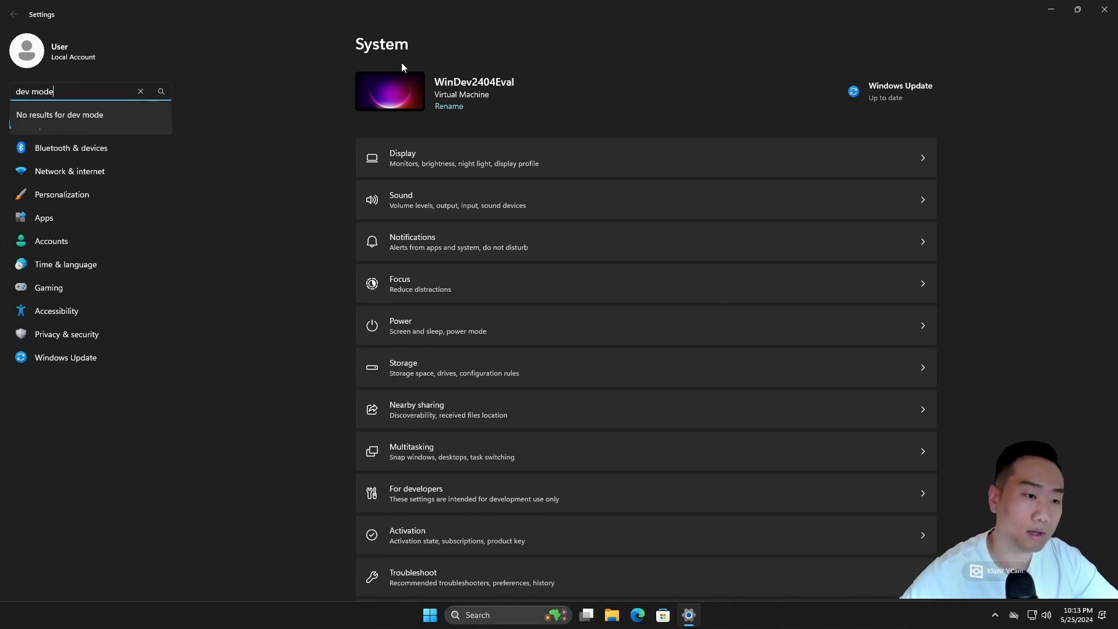
left_click(140, 91)
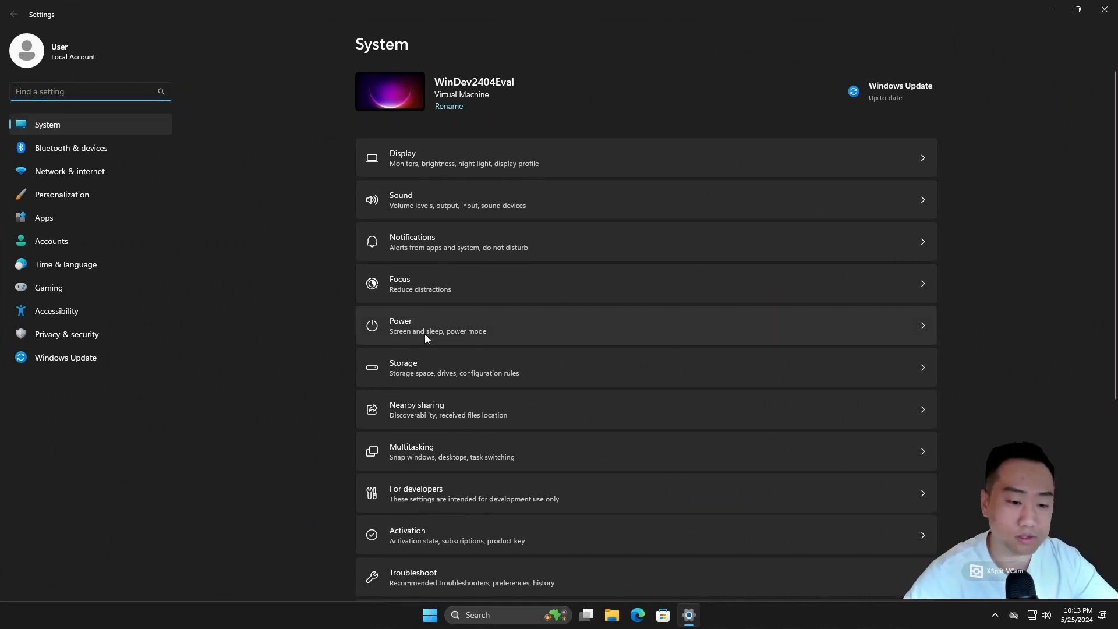
scroll(536, 316, "down", 1)
left_click(413, 415)
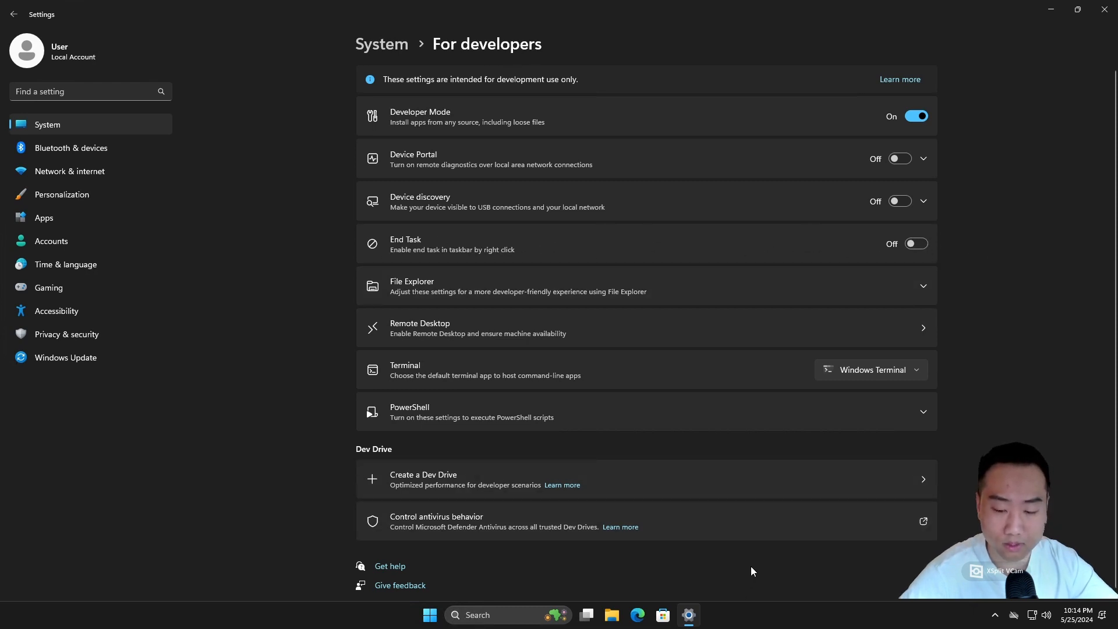
Step: Examine the commands offered in the taskbar context menu of the running Settings app
mouse_move(690, 617)
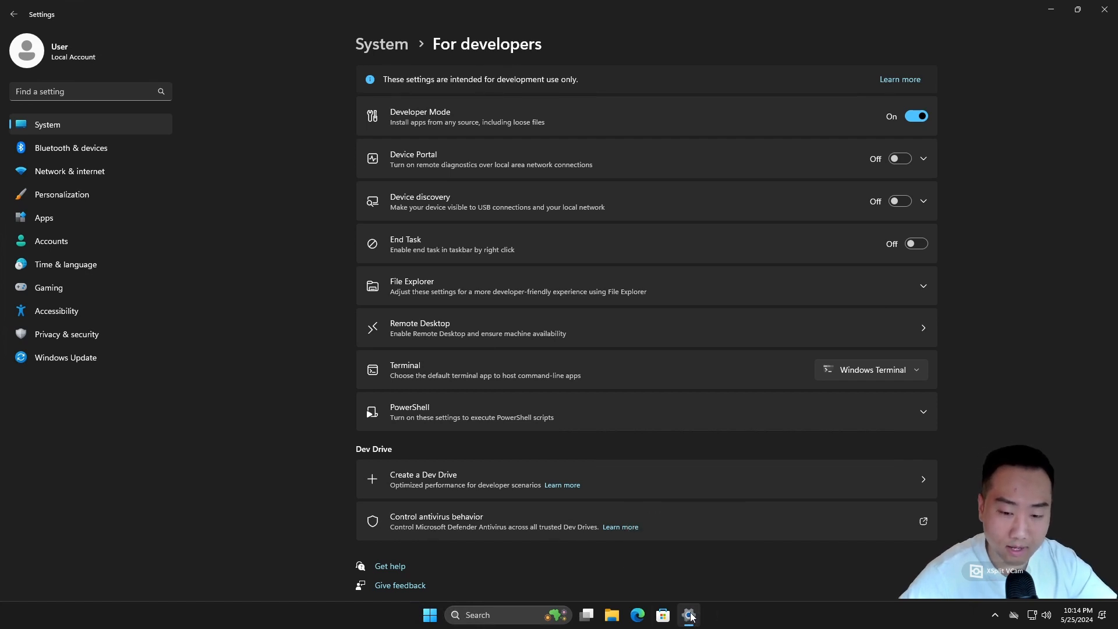
right_click(690, 616)
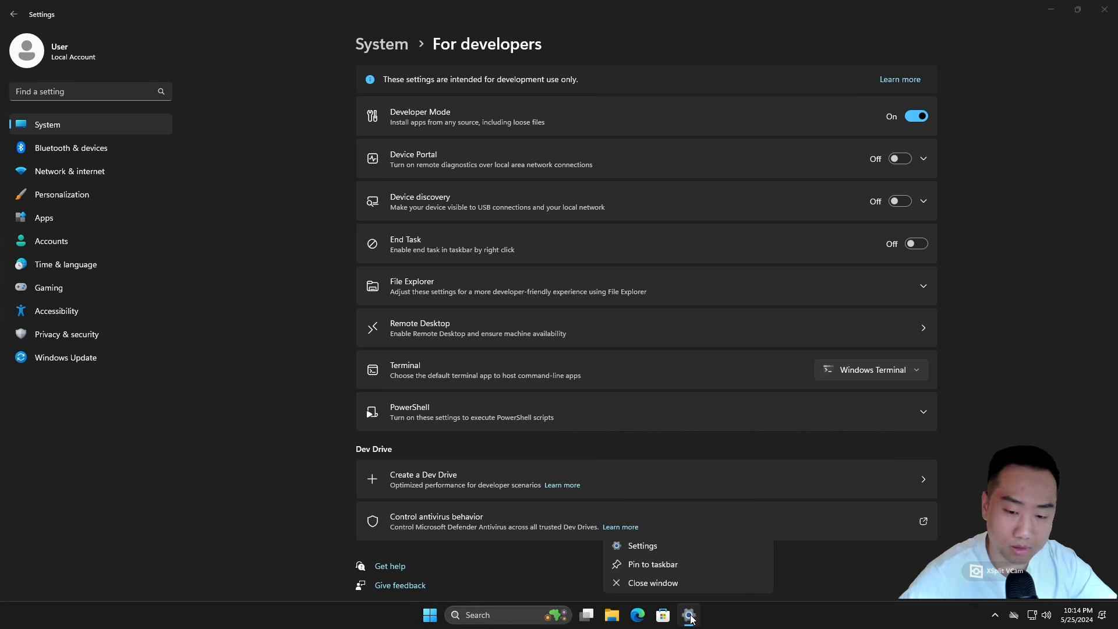
left_click(682, 616)
right_click(689, 619)
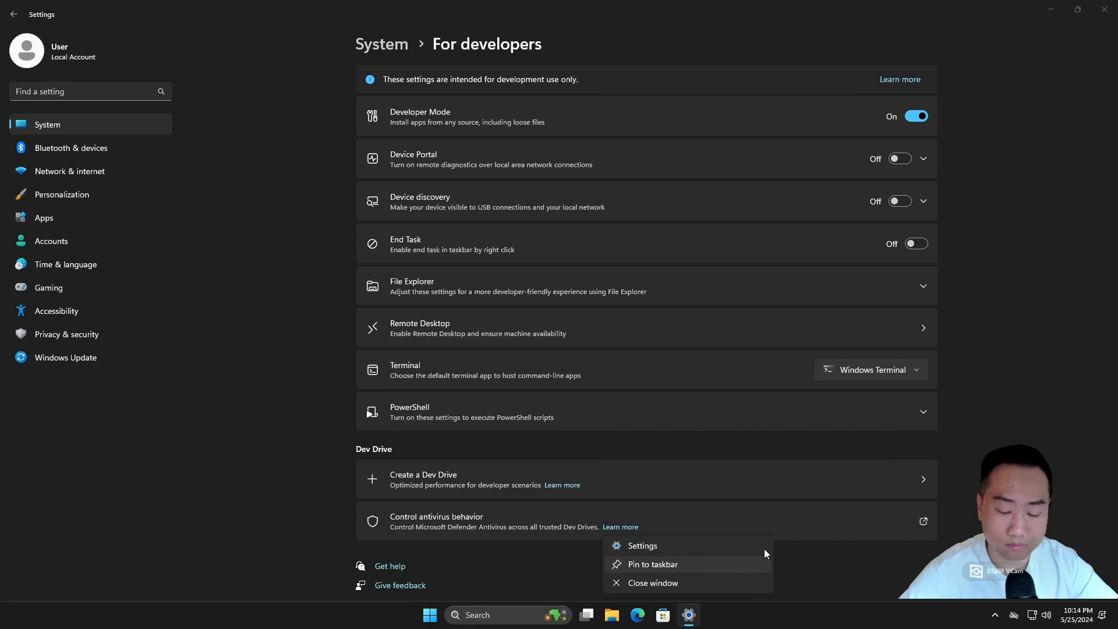
left_click(850, 574)
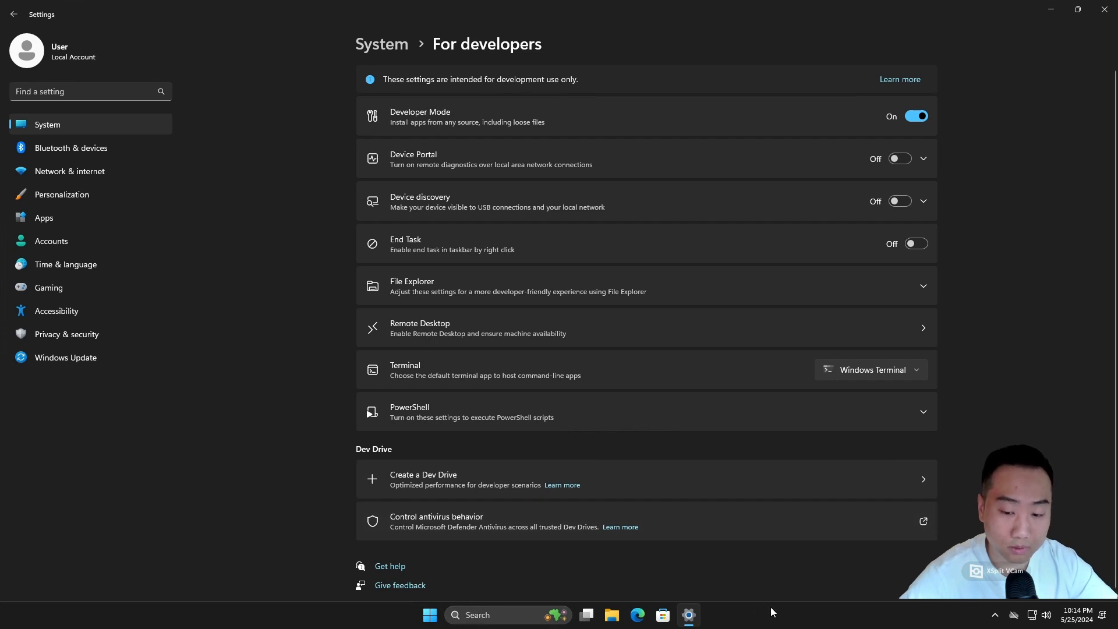
Step: Open Task Manager, select the Settings process to view its End task command, and close Task Manager
right_click(789, 617)
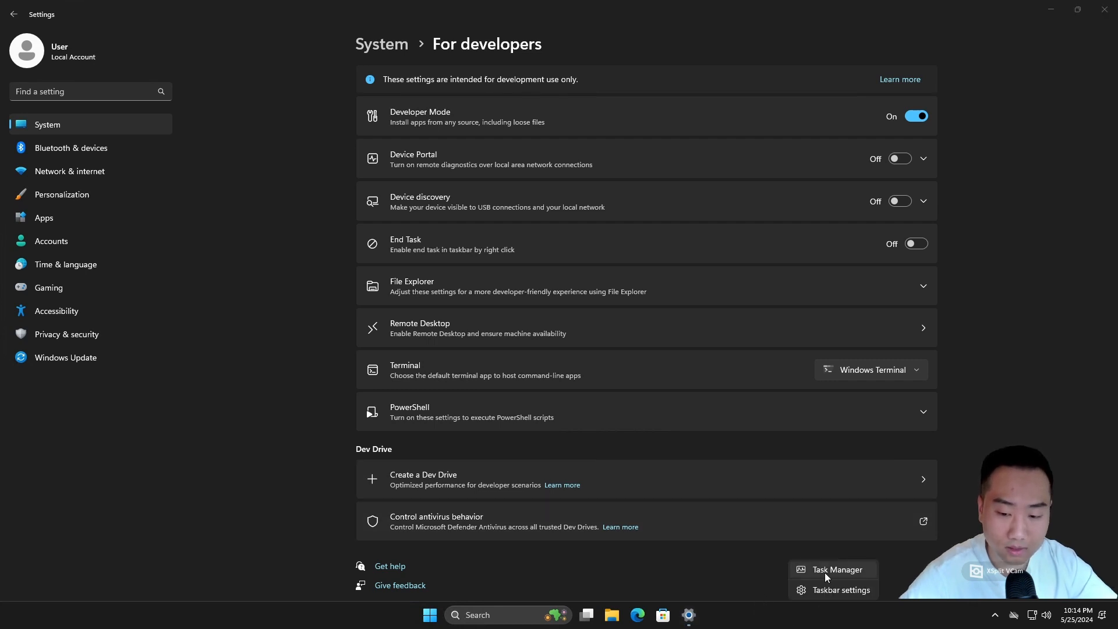
left_click(764, 615)
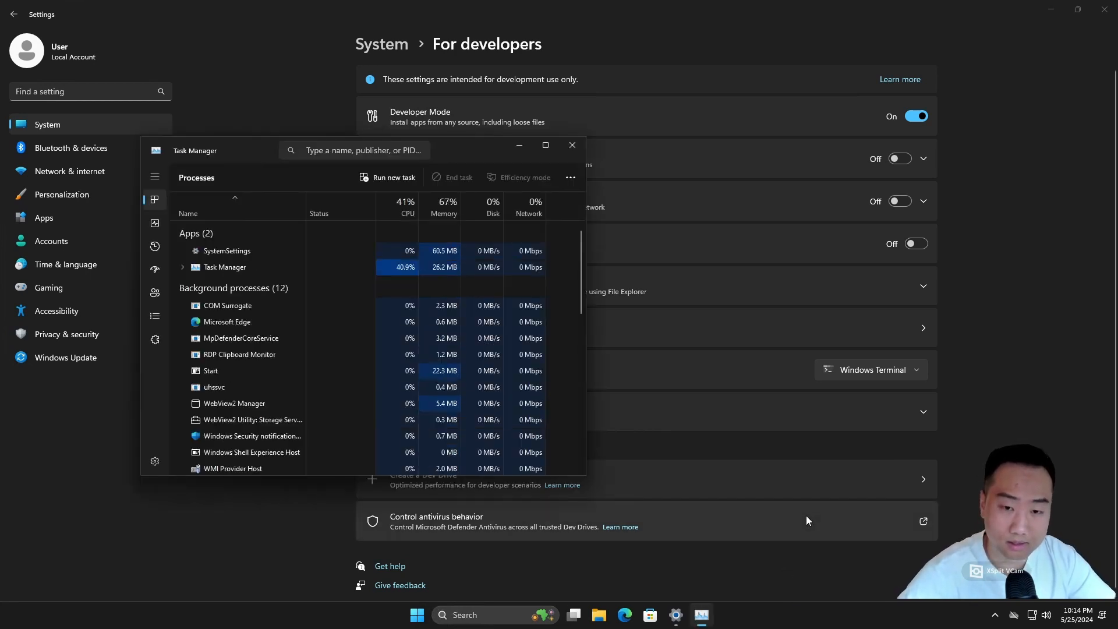
left_click(246, 252)
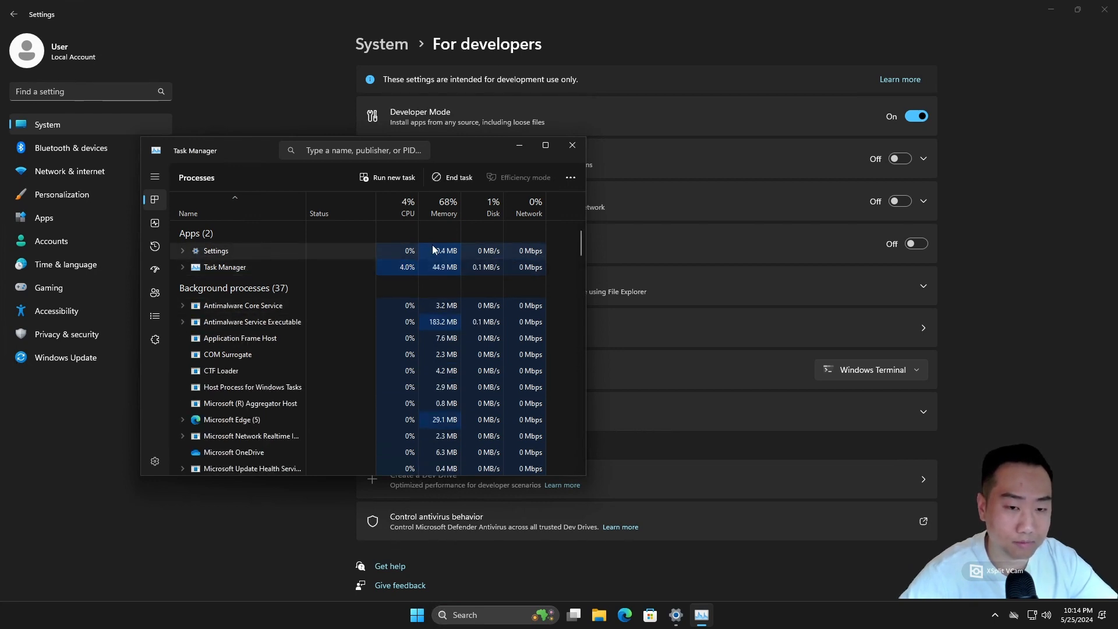
left_click(574, 146)
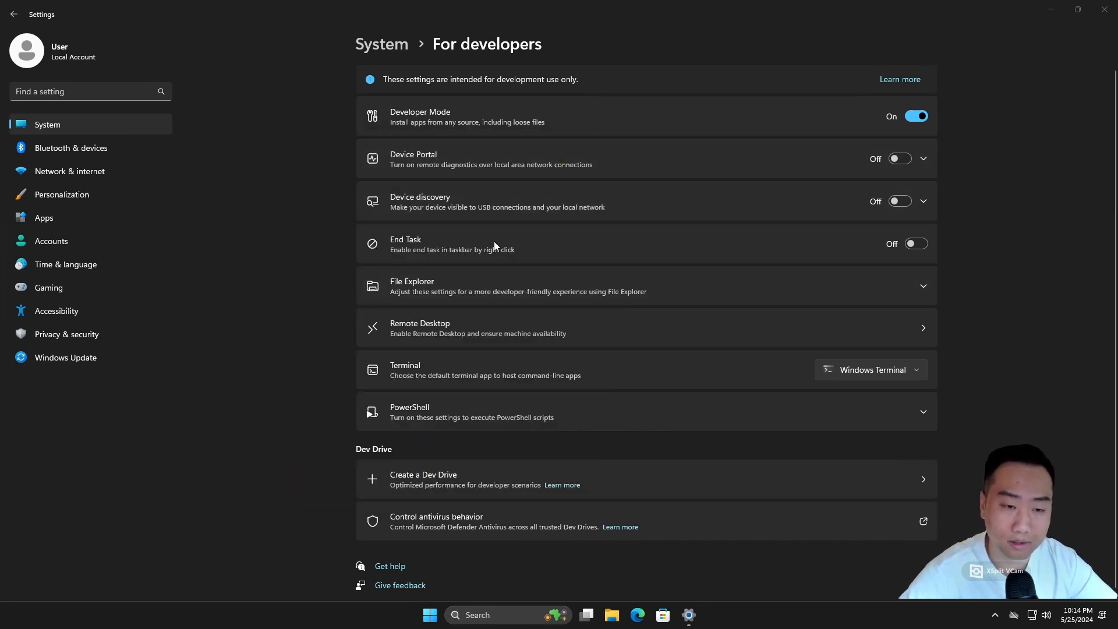
Step: Turn on the End Task option and check for the command in the Settings app's taskbar menu
left_click(915, 244)
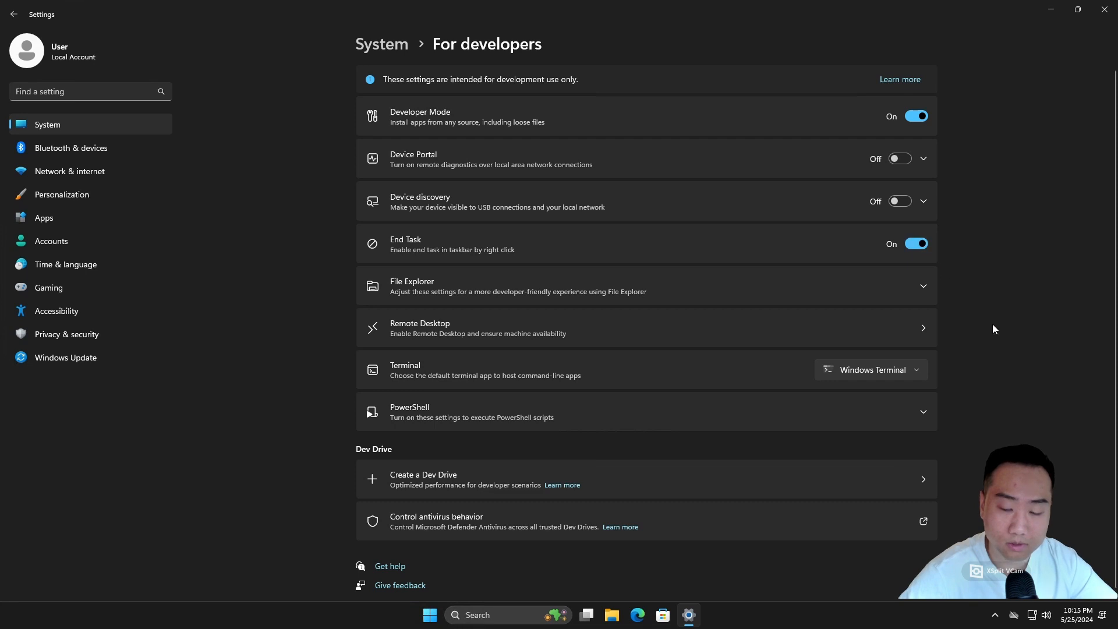
right_click(689, 615)
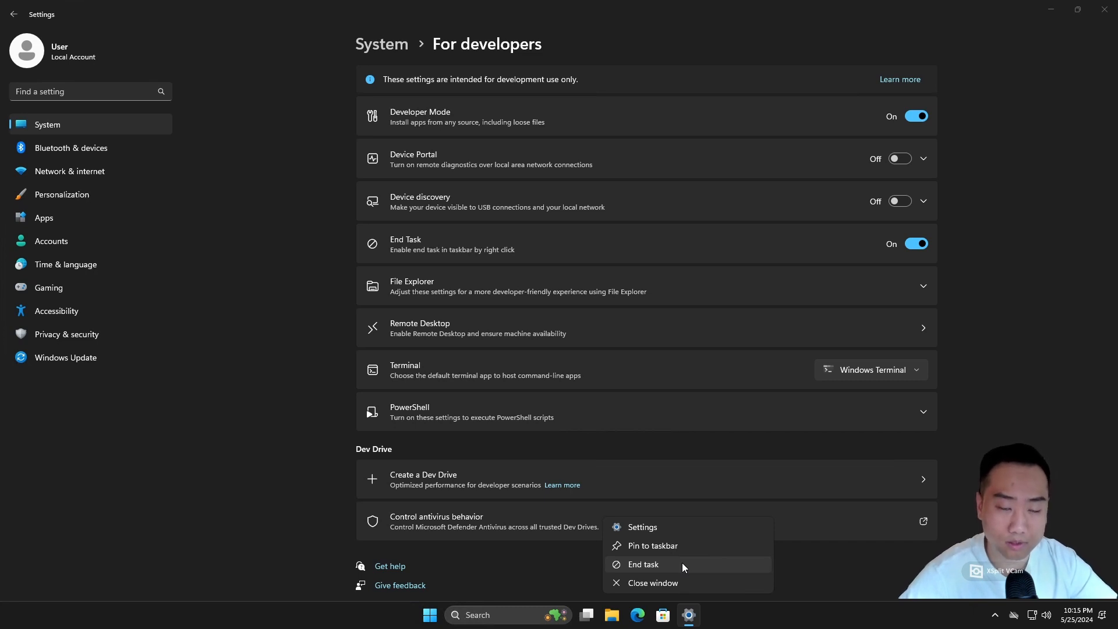
left_click(1028, 295)
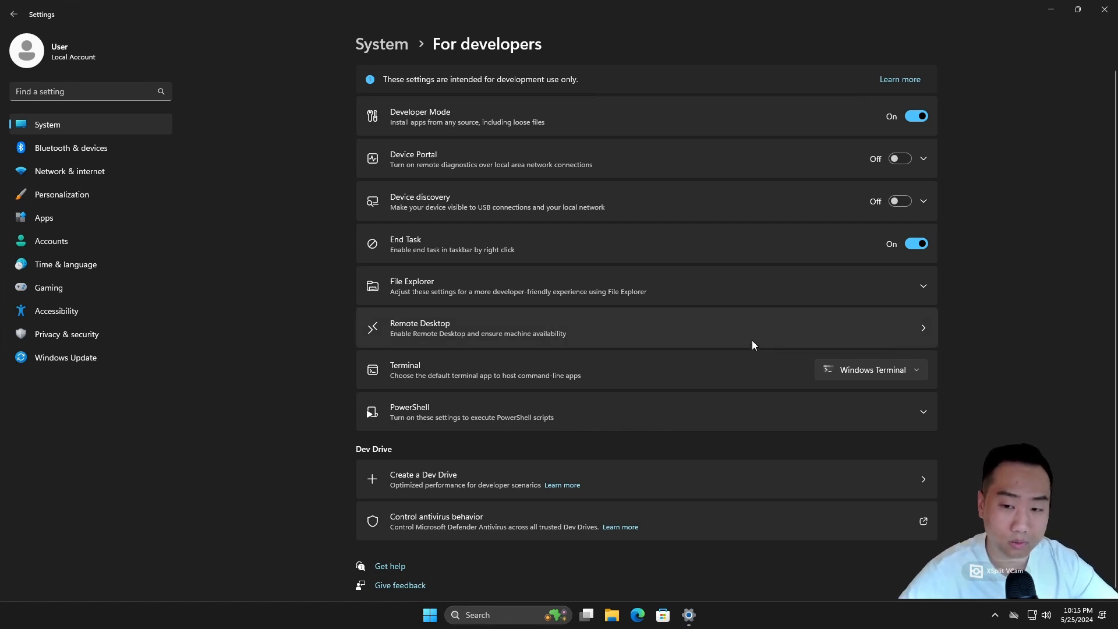
Step: Turn on Show file extensions and Show hidden and system files in the developer settings for File Explorer
left_click(601, 292)
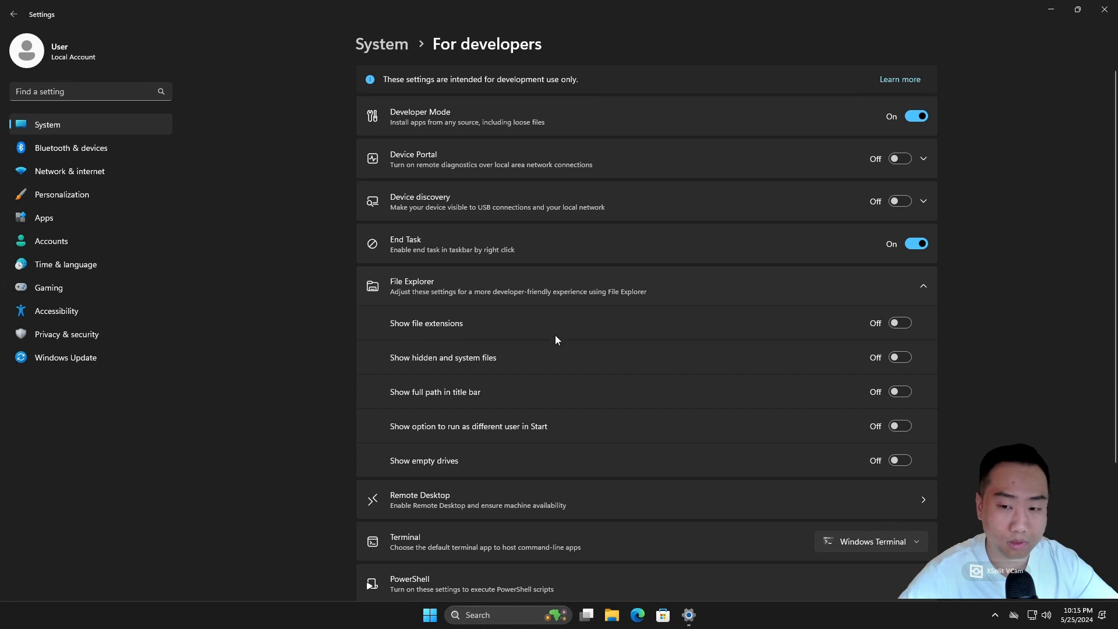
scroll(590, 316, "down", 2)
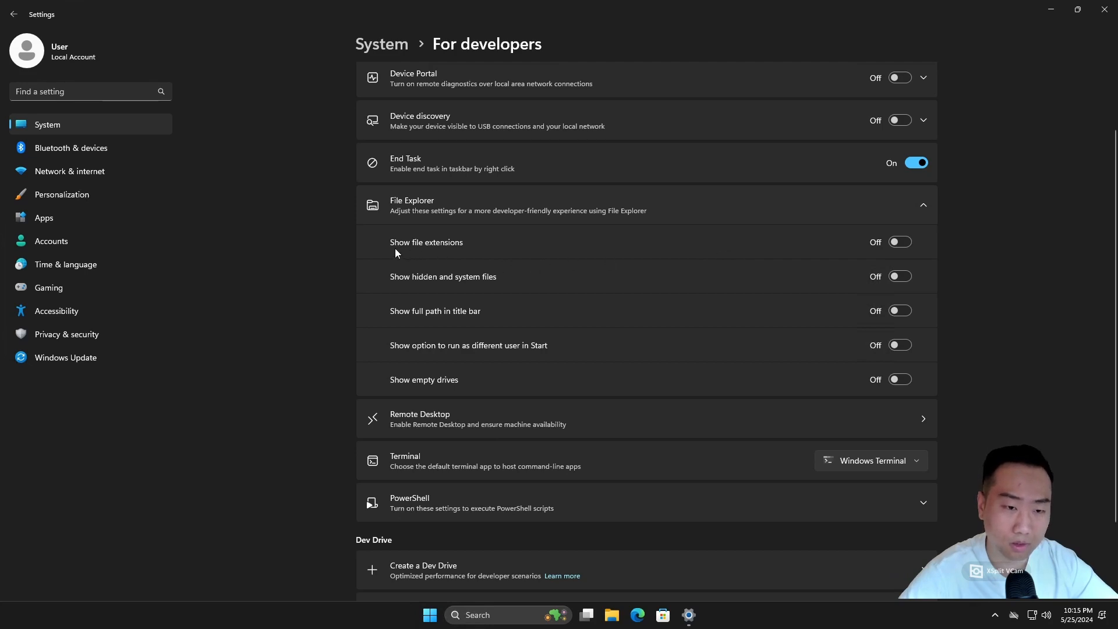
left_click(903, 242)
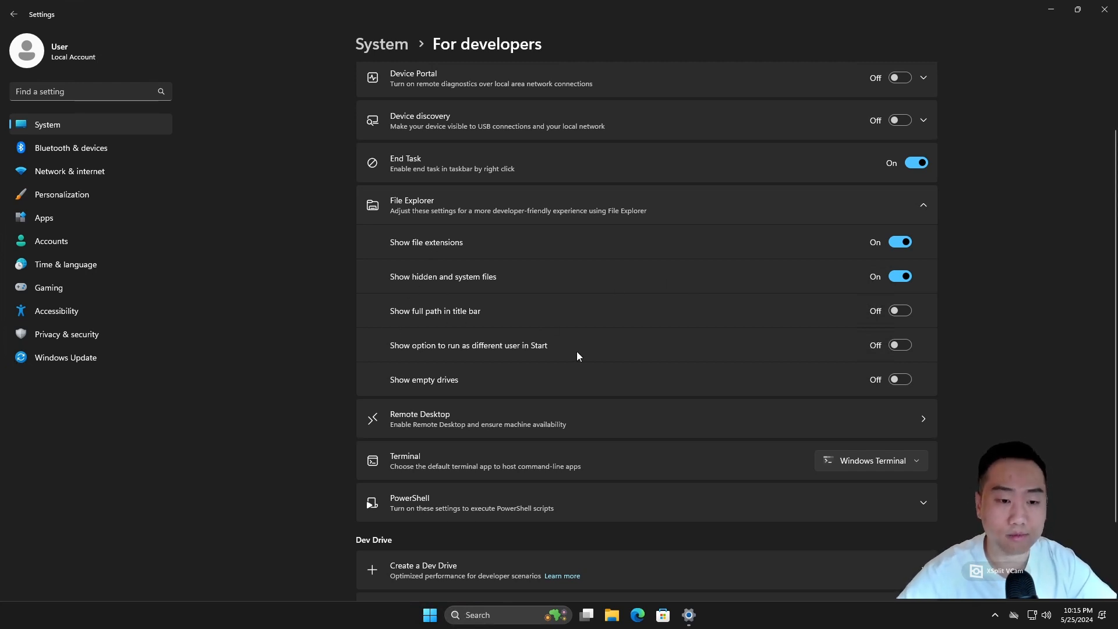
Step: Open the Disks & volumes page through the Create a Dev Drive entry of the developer settings
scroll(643, 277, "down", 2)
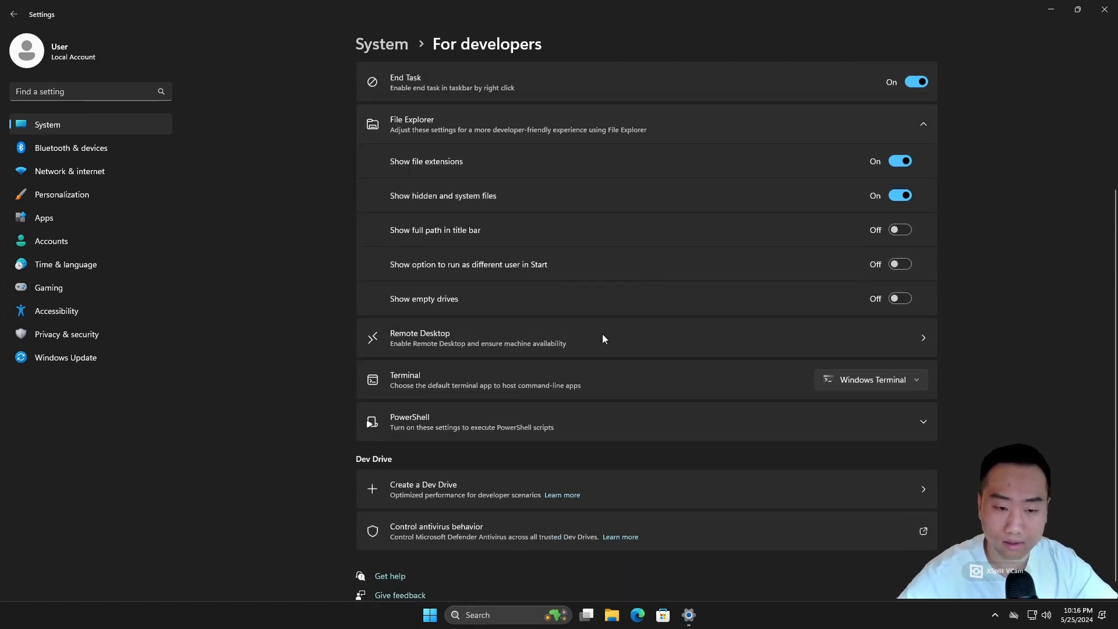
scroll(623, 331, "down", 1)
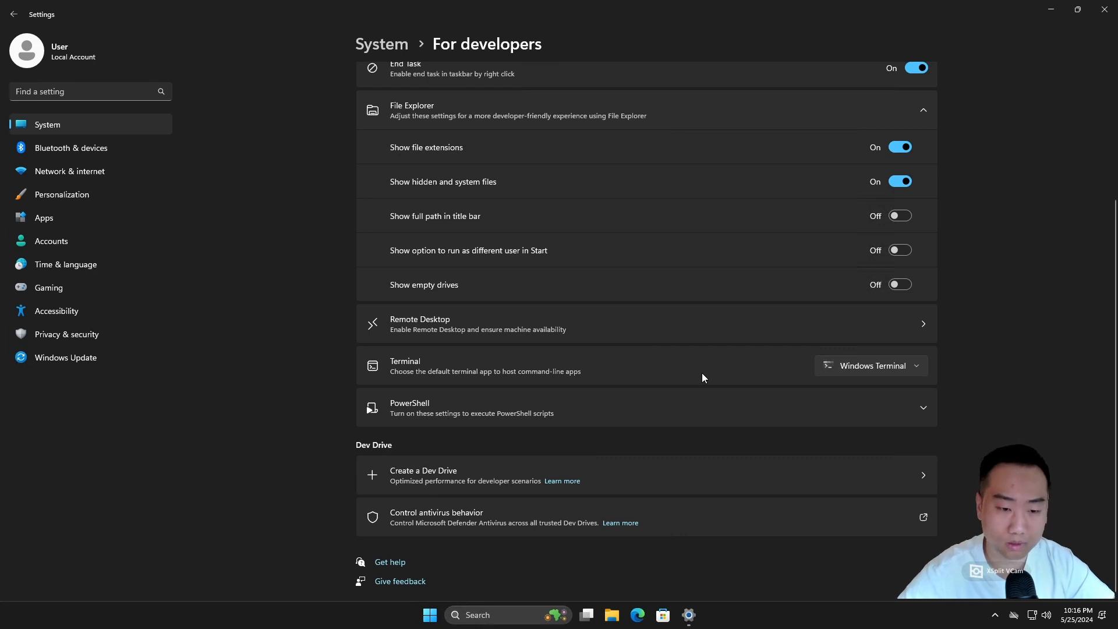
left_click(645, 477)
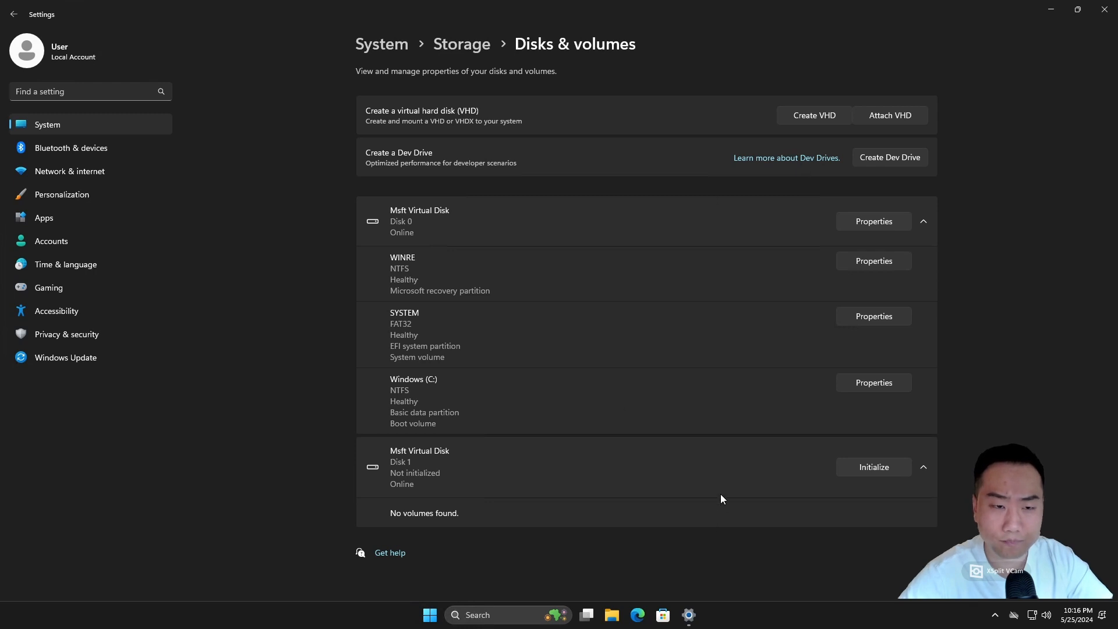
left_click(916, 156)
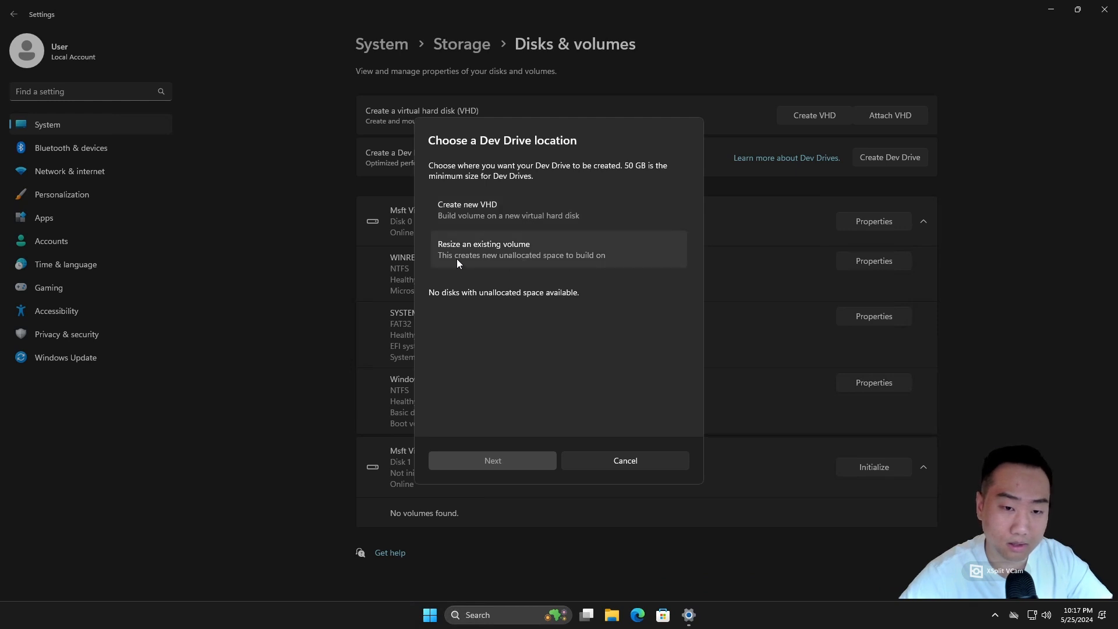
left_click(551, 250)
left_click(505, 459)
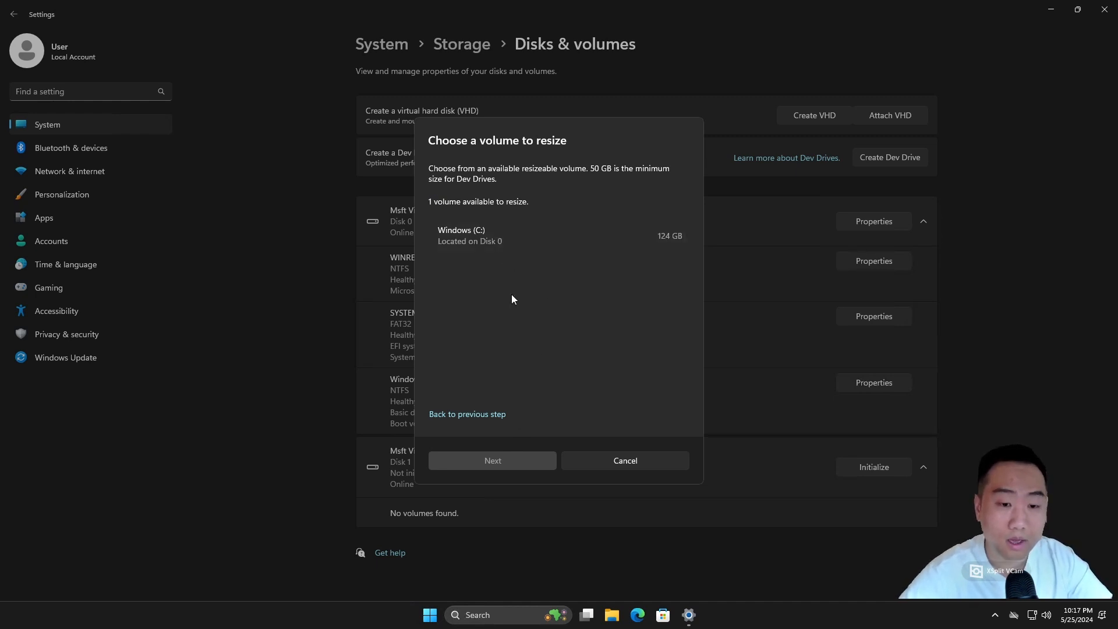
left_click(614, 462)
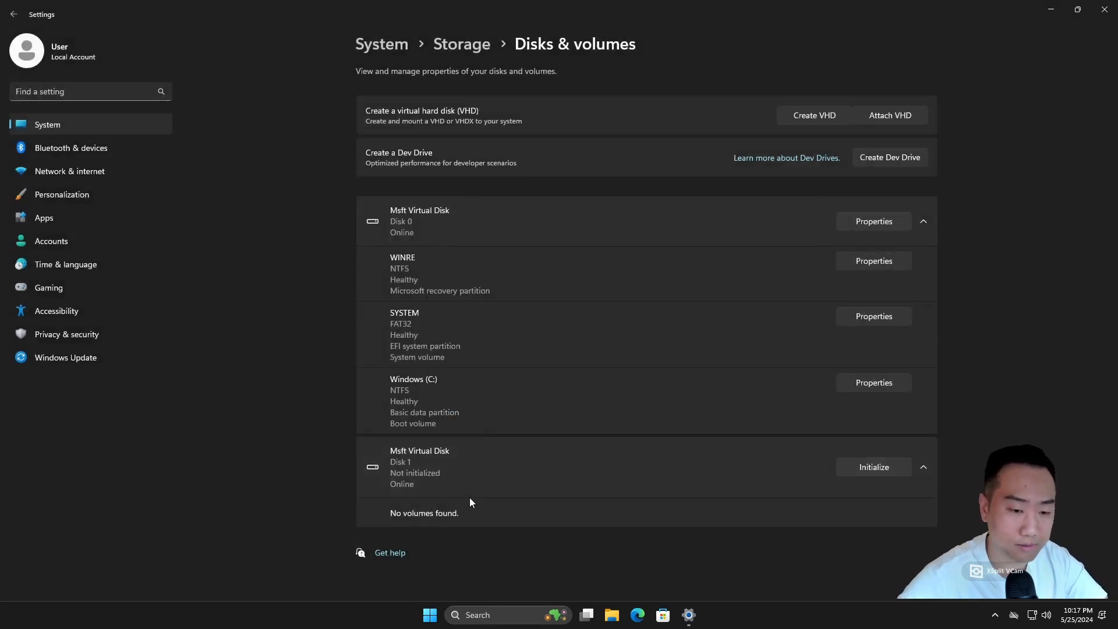
Step: View the drives under This PC in File Explorer and close its window
left_click(611, 615)
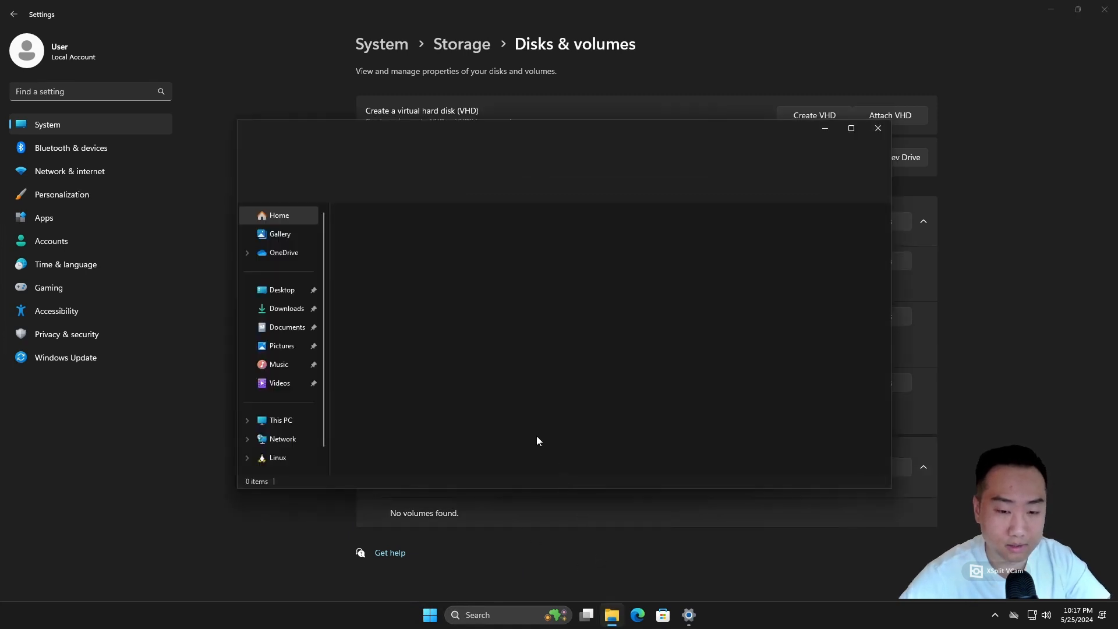
left_click(279, 419)
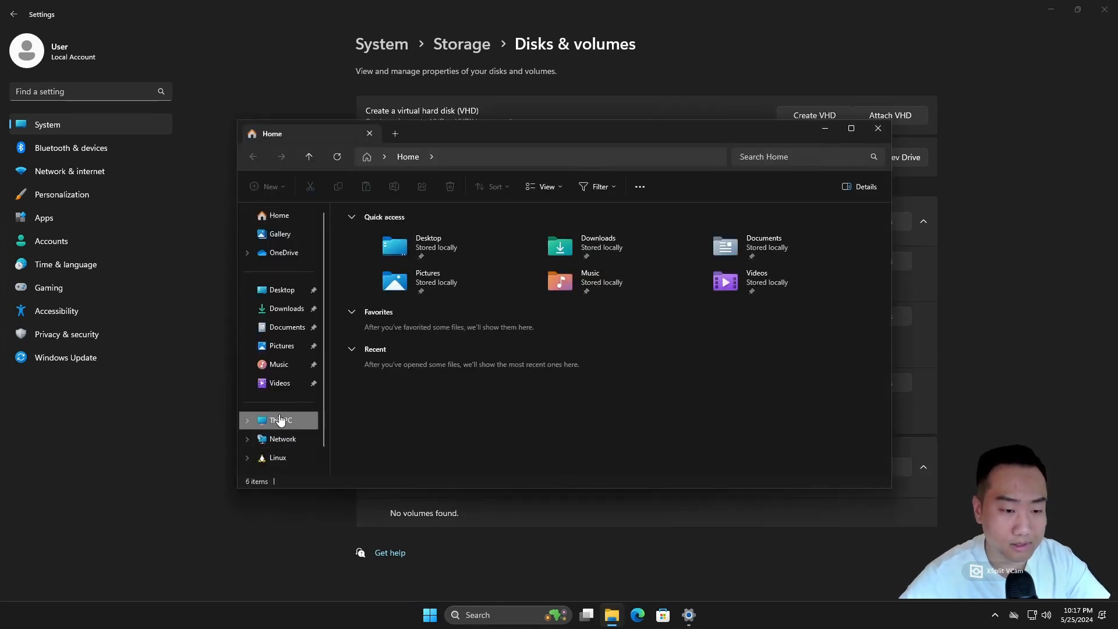
left_click(878, 128)
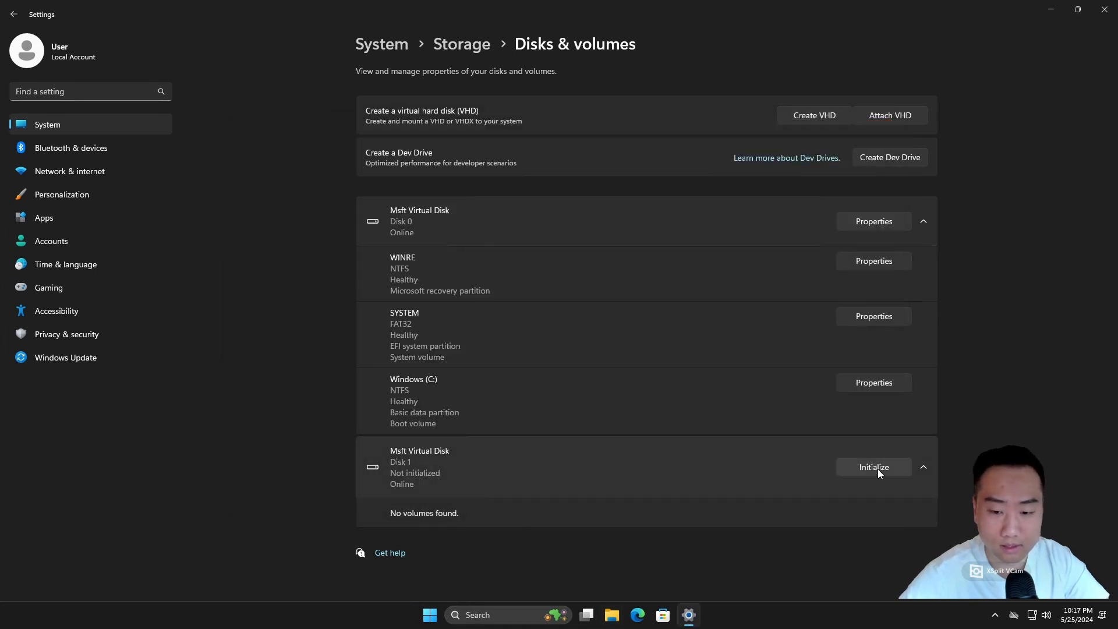
Step: Initialize the virtual disk Disk 1 with the GPT (GUID Partition Table) partition style
left_click(878, 469)
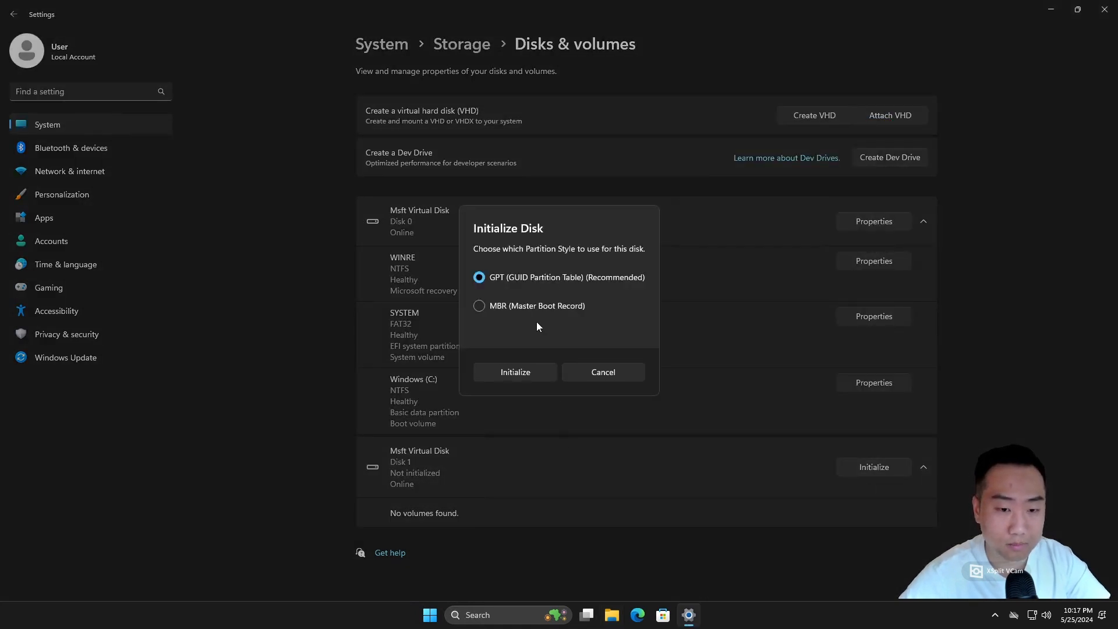
left_click(516, 372)
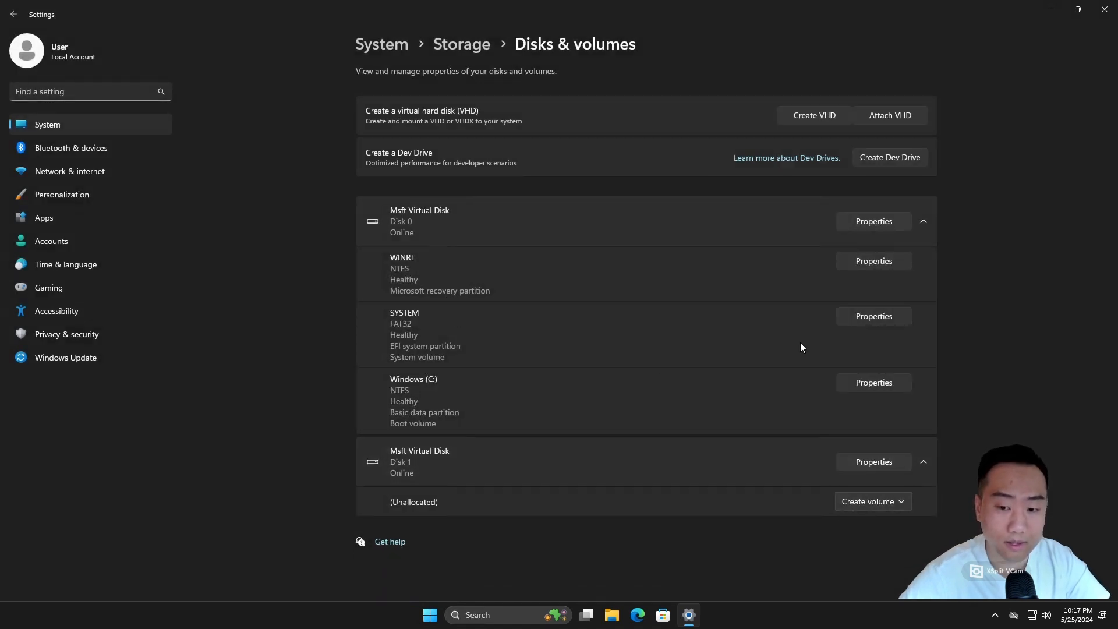
Step: Create a Dev Drive labelled Dev in the unallocated space of Disk 1, keeping the default drive letter, size and advanced options, and format it
left_click(896, 501)
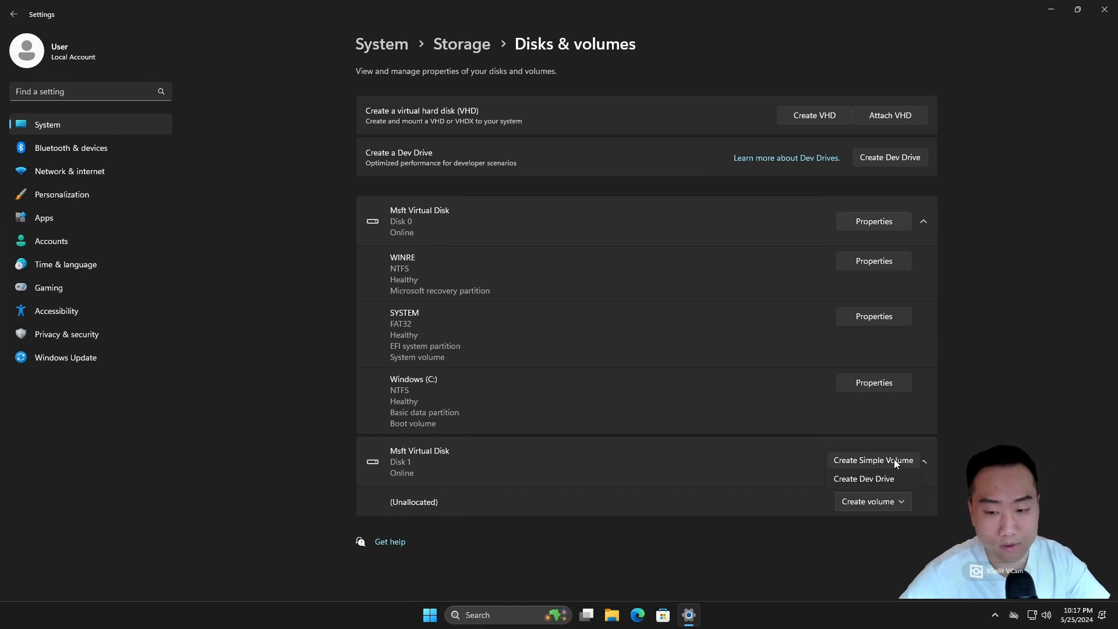
left_click(888, 479)
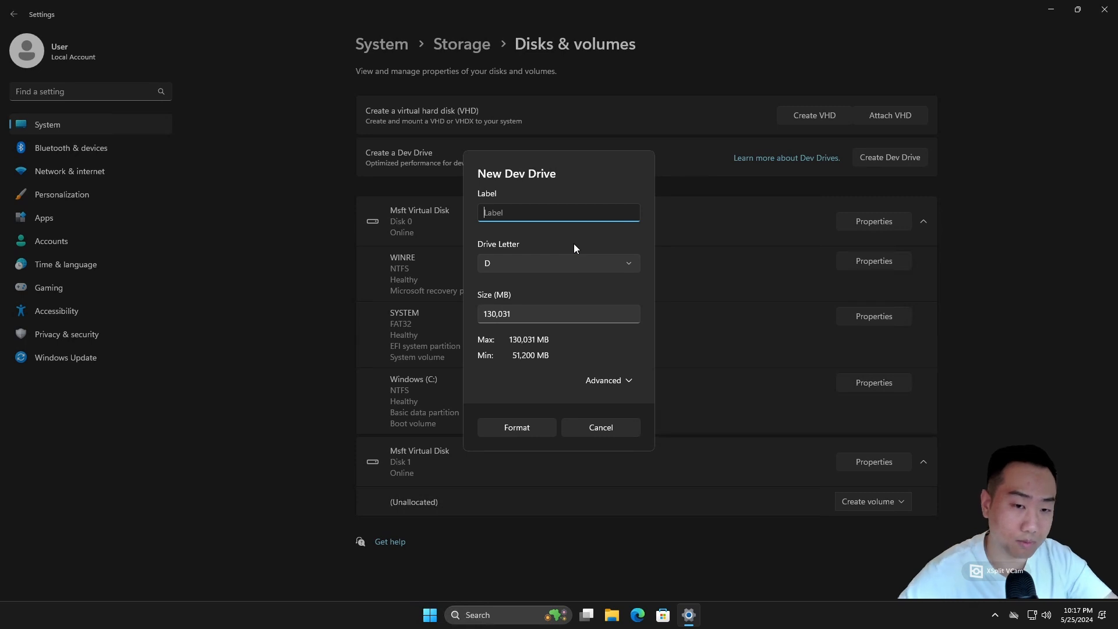
type("Dev")
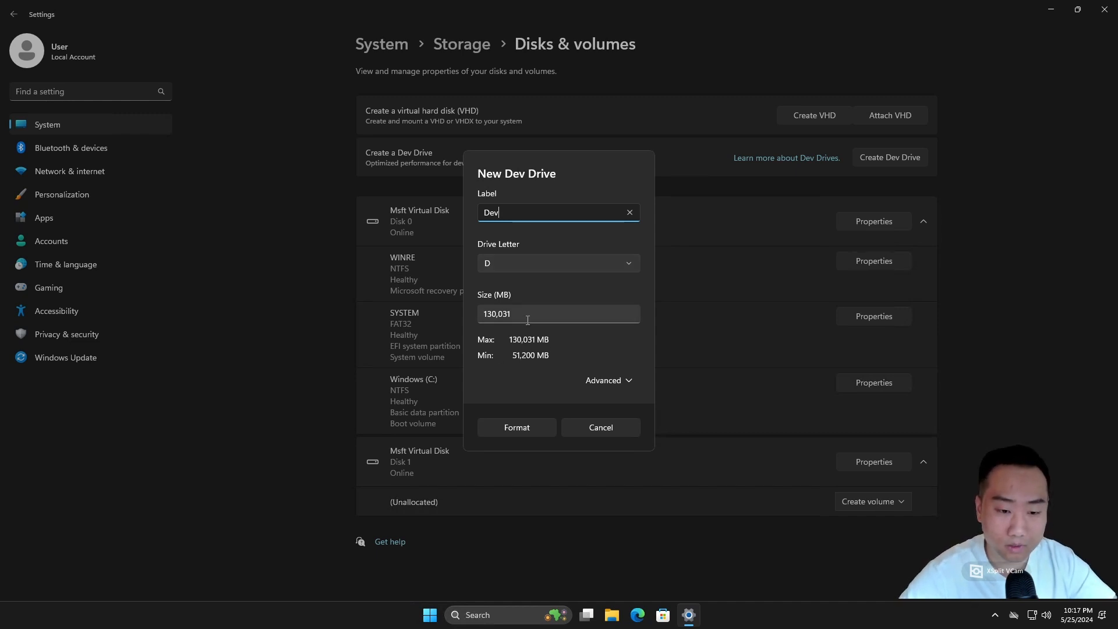
left_click(602, 380)
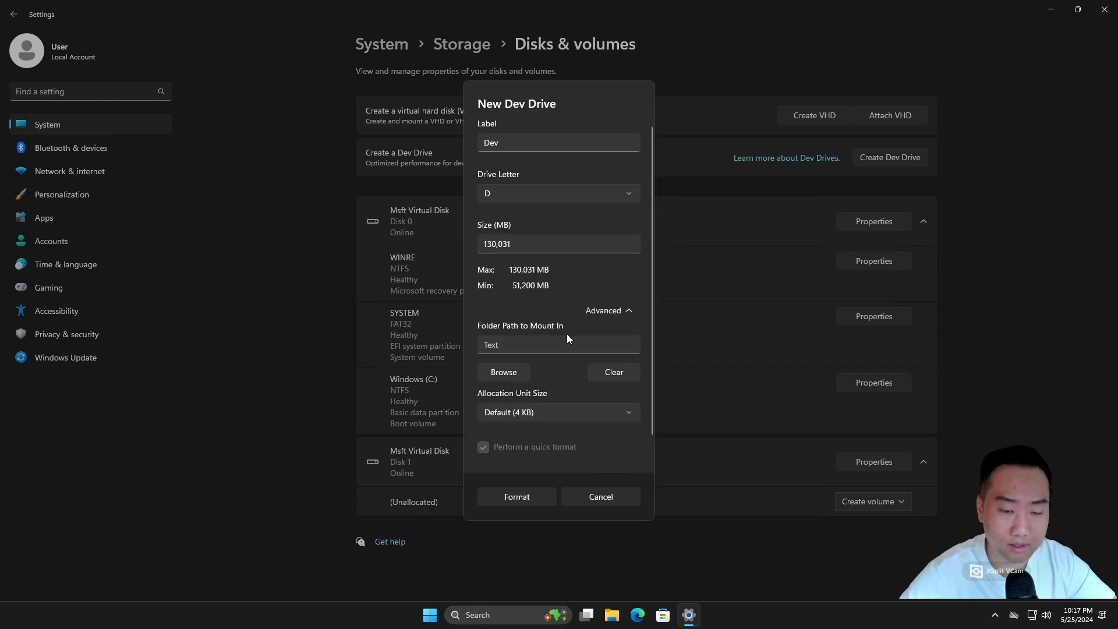
scroll(564, 385, "down", 1)
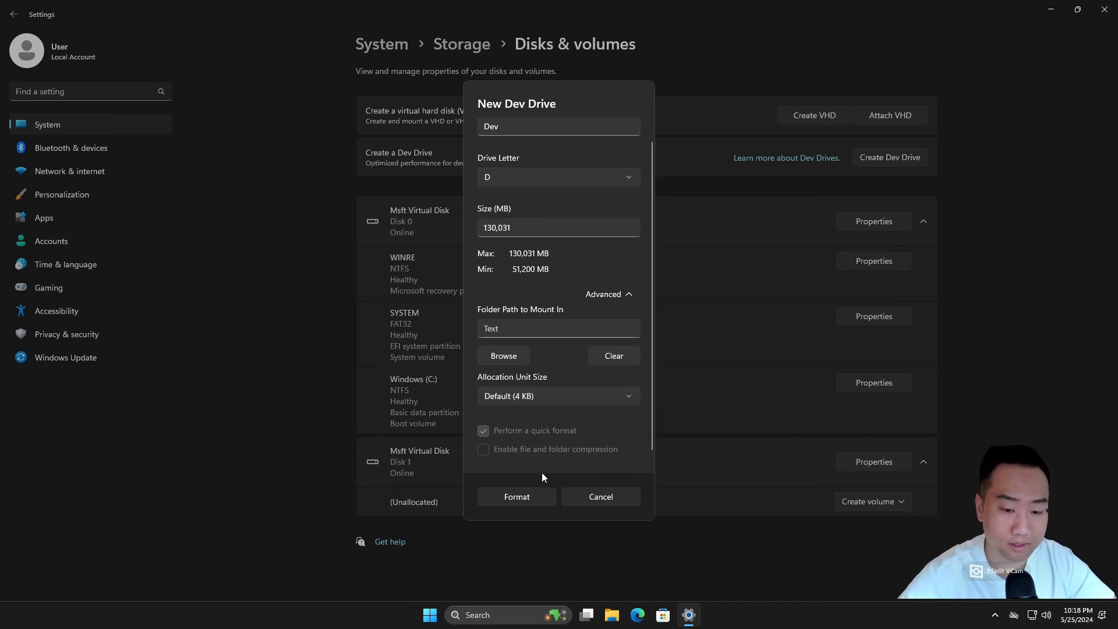
left_click(525, 498)
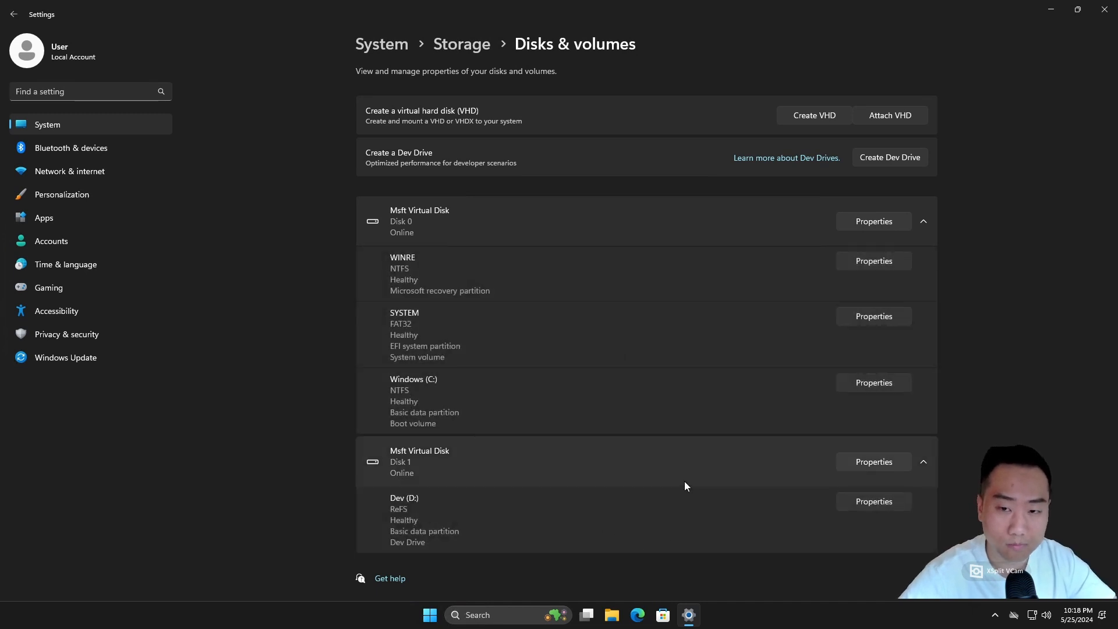
Step: Check the new Dev (D:) drive under This PC in File Explorer and close its window
left_click(614, 616)
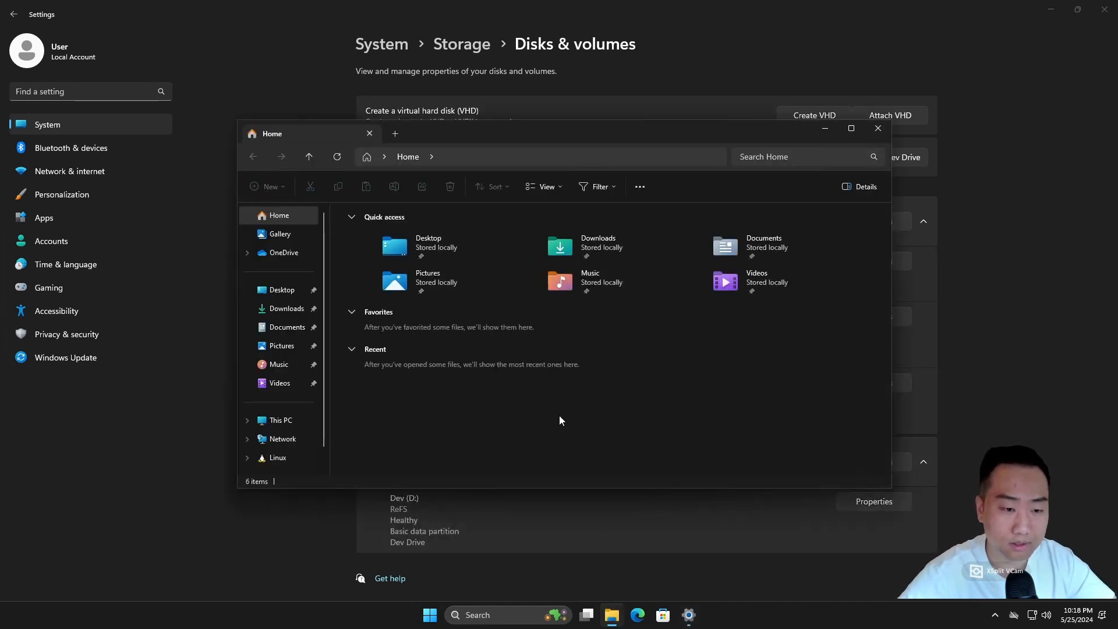
left_click(285, 420)
left_click(563, 247)
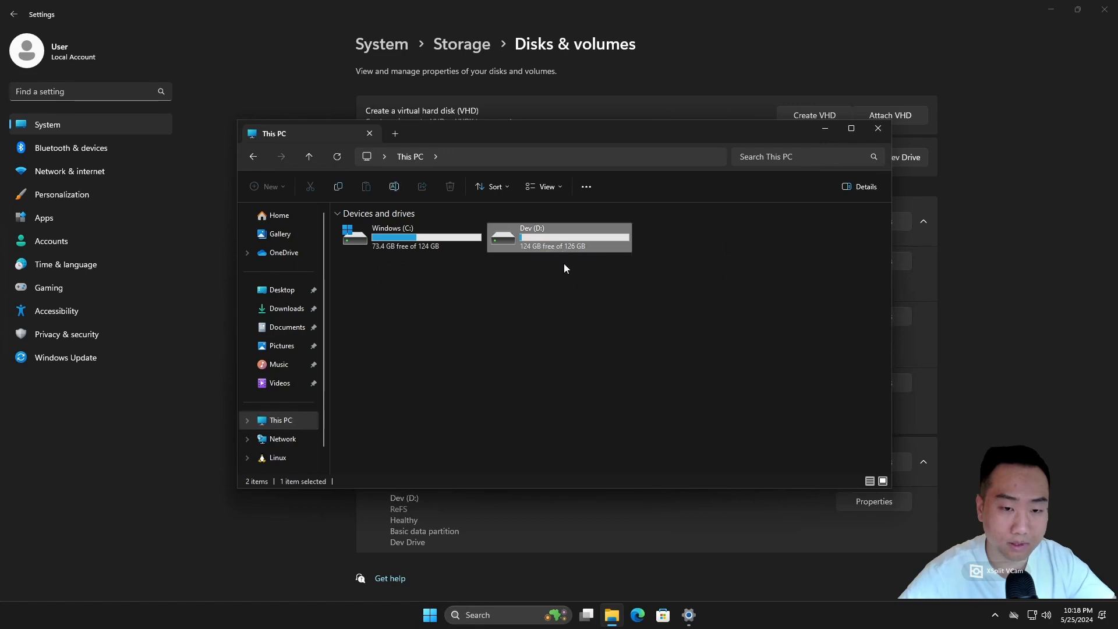
left_click(646, 294)
left_click(878, 129)
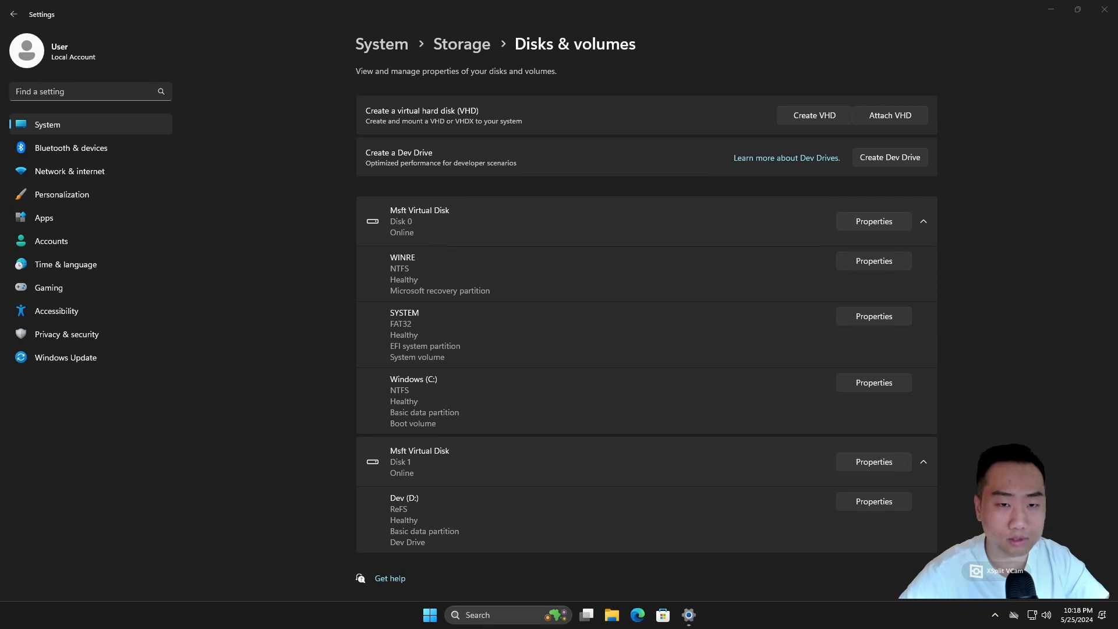
Step: Go back to the Storage page and close the Settings window
left_click(461, 45)
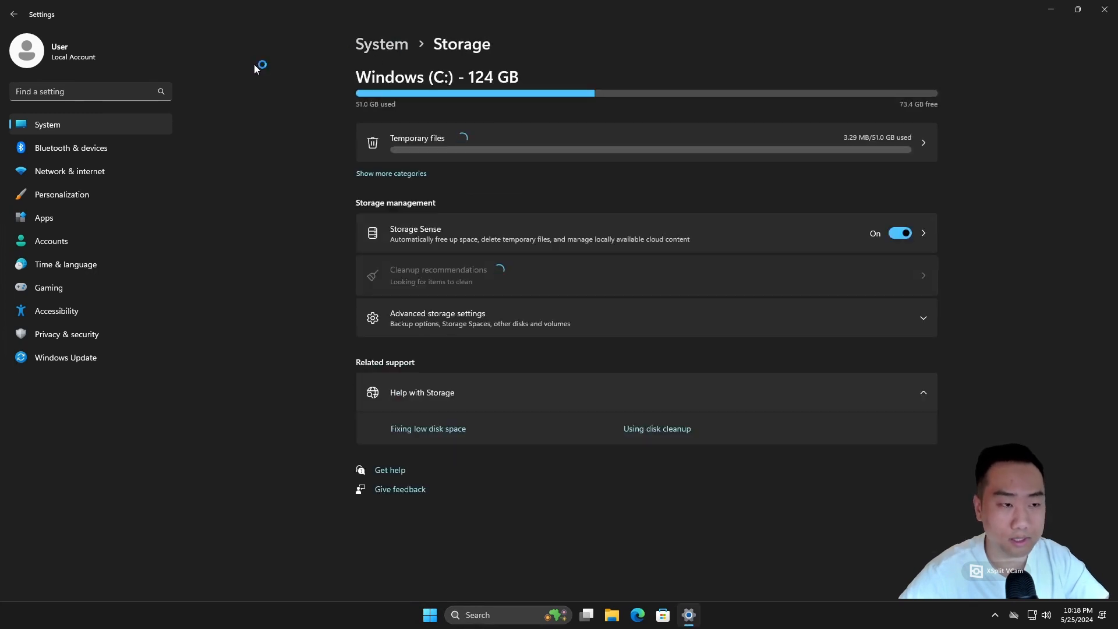
left_click(1113, 13)
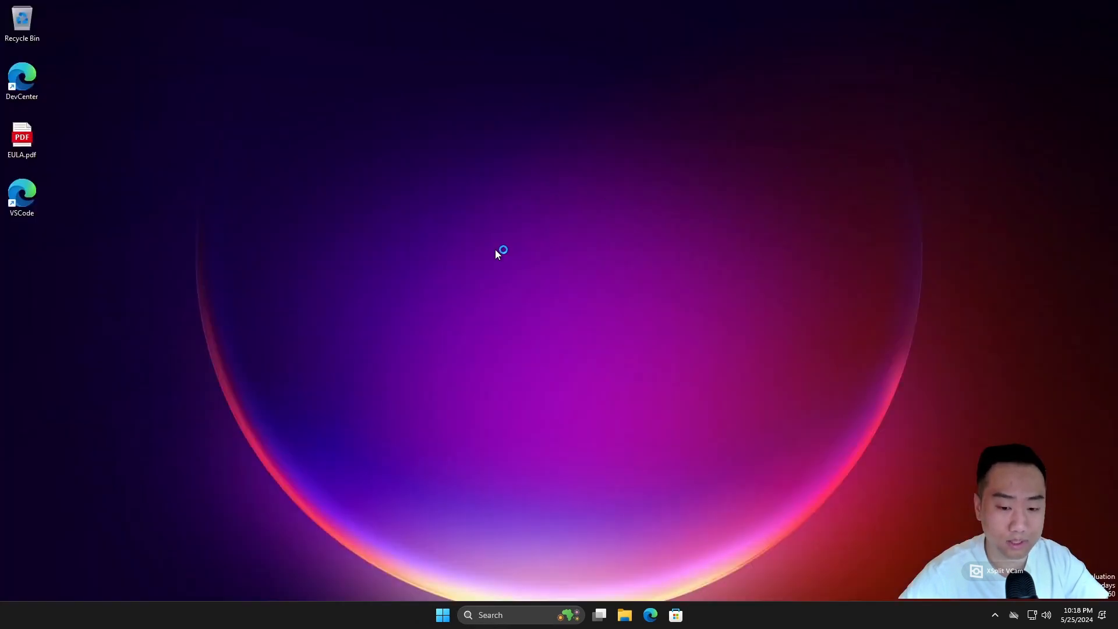